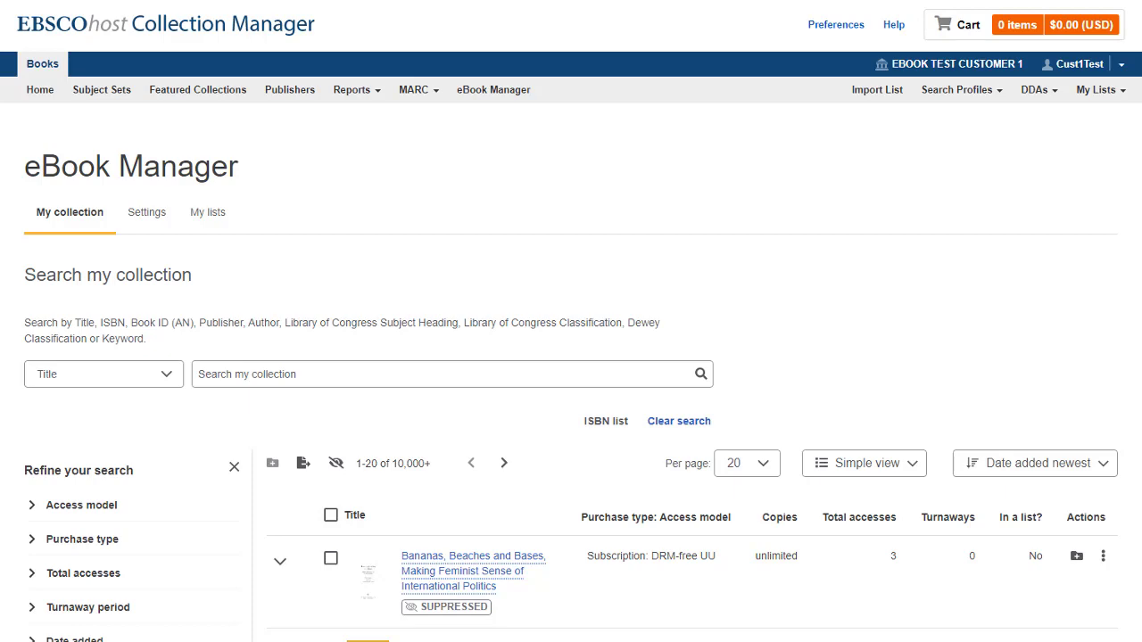
# Step: Run a Title search for 'Information Technology', returning 3,599 eBooks
pyautogui.scroll(-1, 375, 321)
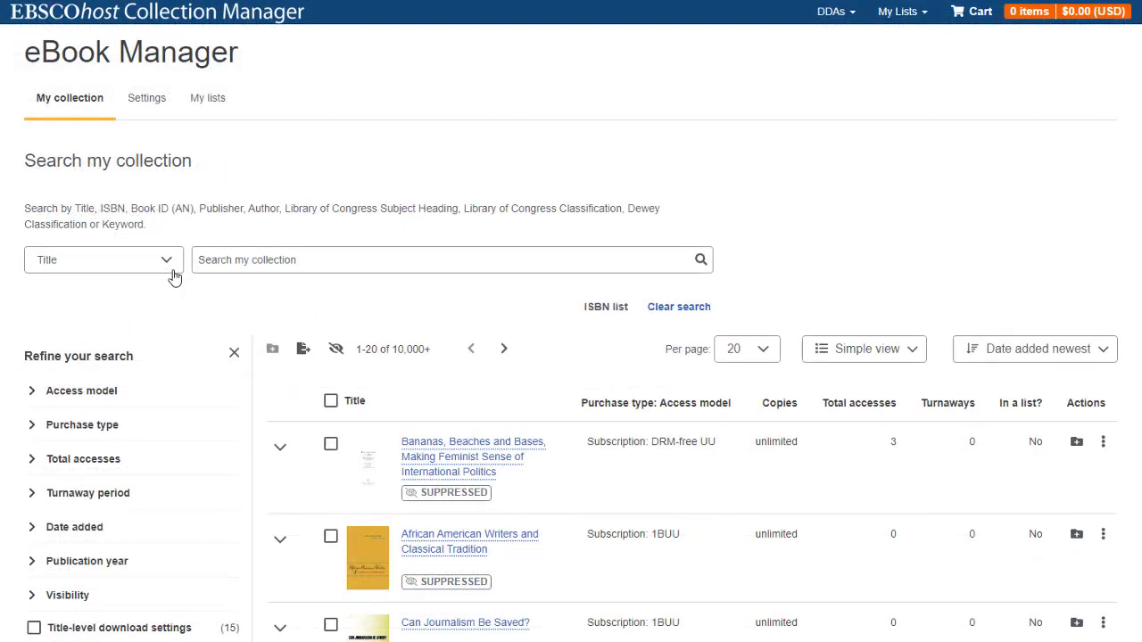
pyautogui.click(167, 261)
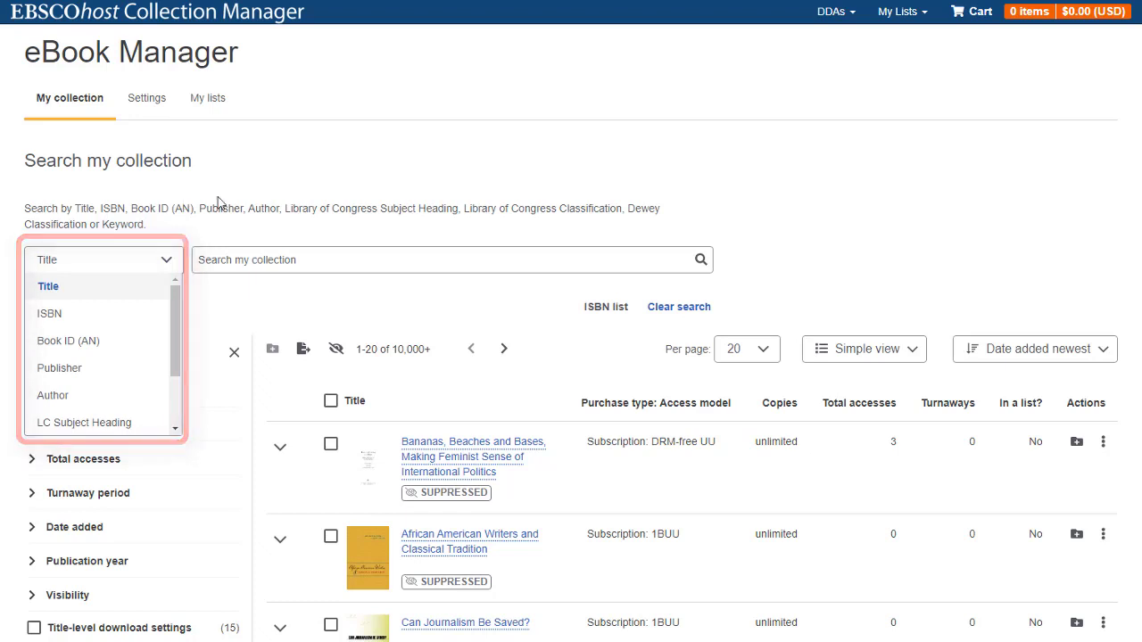
pyautogui.click(242, 257)
pyautogui.write('Inf')
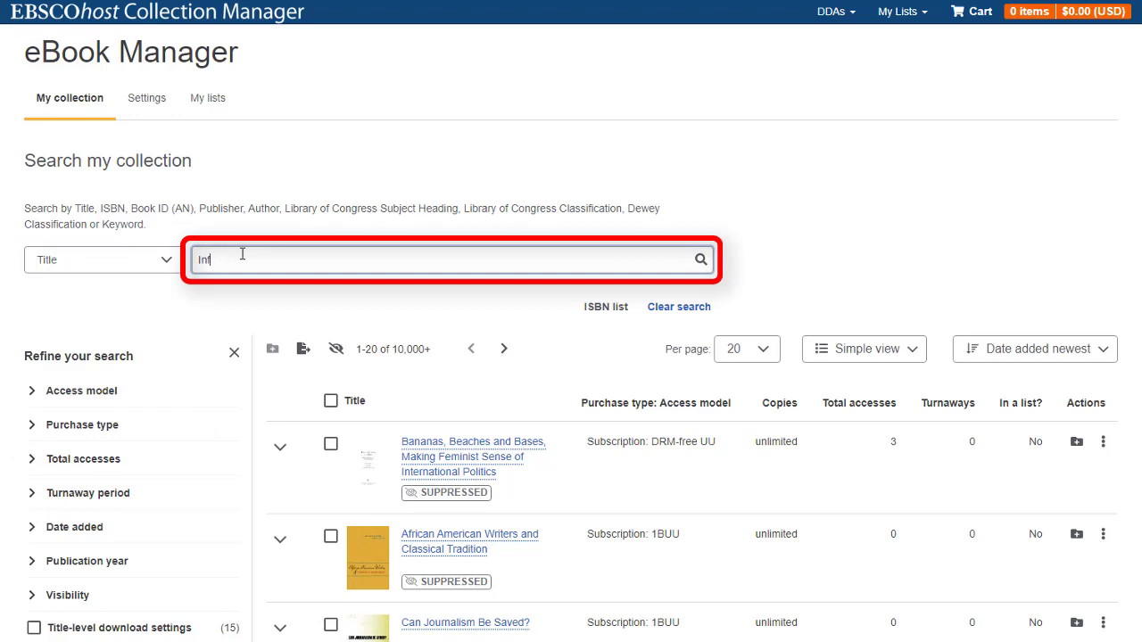
pyautogui.write('ormation Technology')
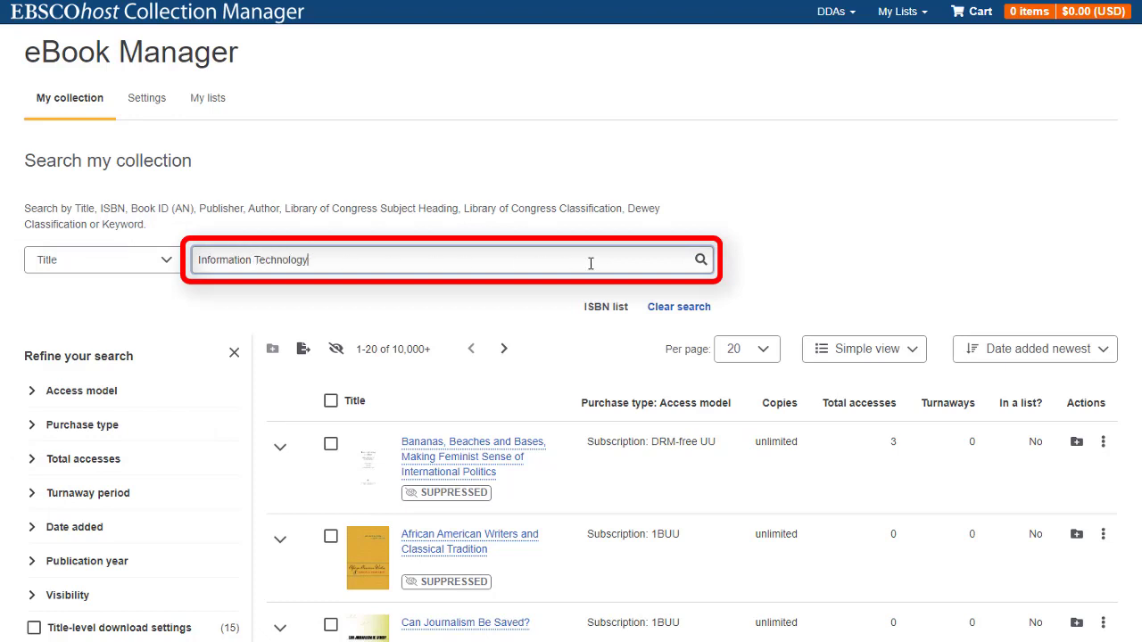
pyautogui.click(701, 260)
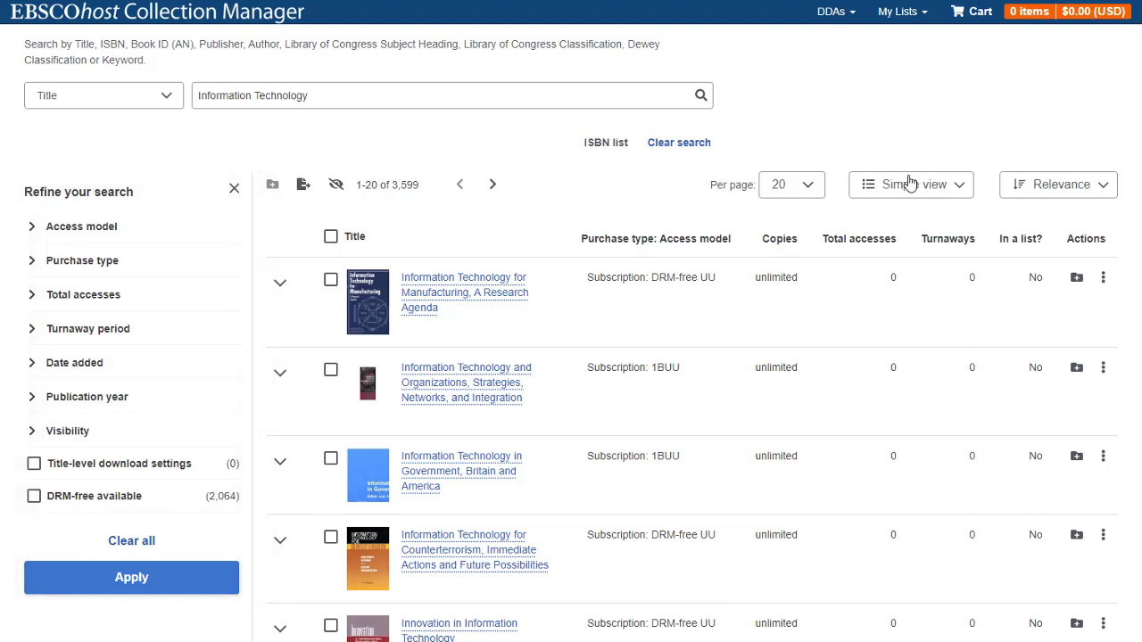
# Step: Switch the results to Expanded view and browse the Relevance sort options
pyautogui.click(969, 185)
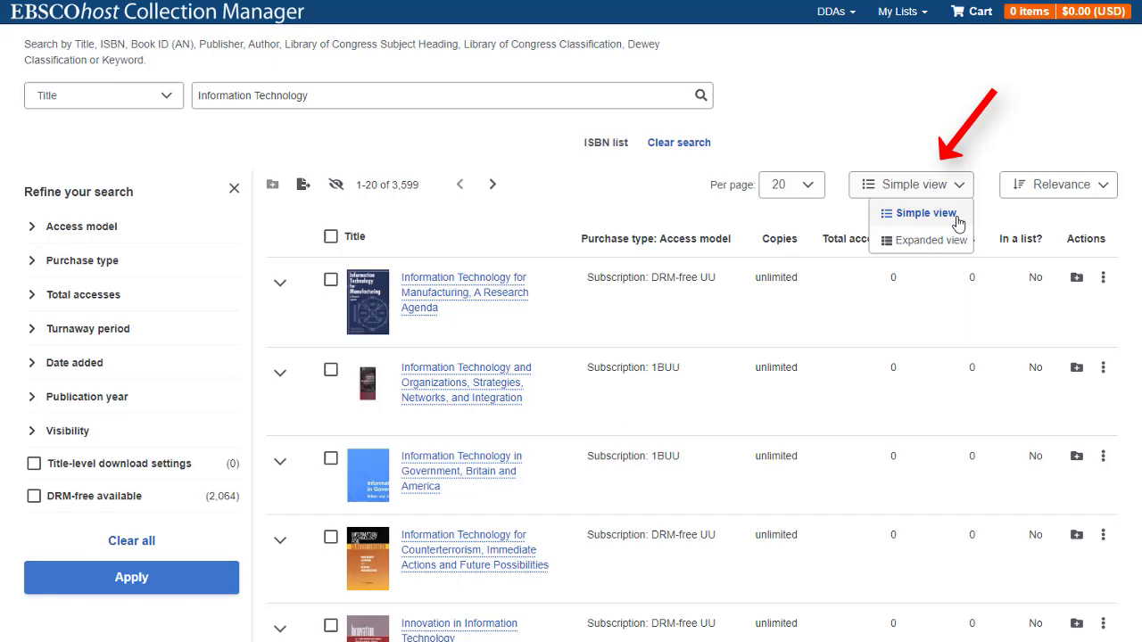
pyautogui.click(924, 241)
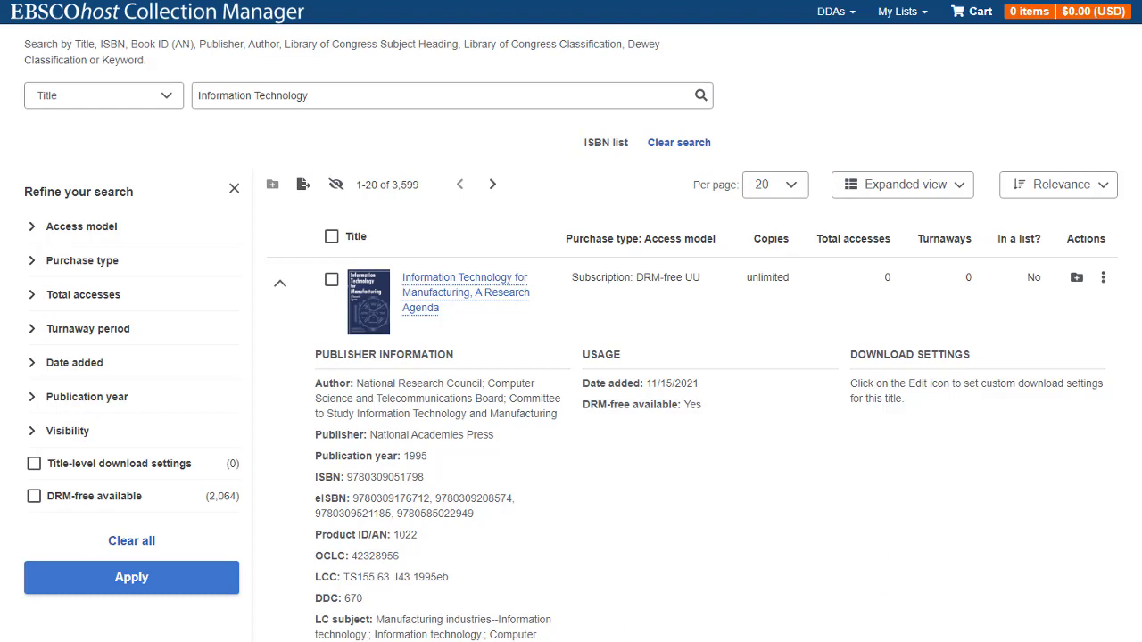
pyautogui.click(1104, 185)
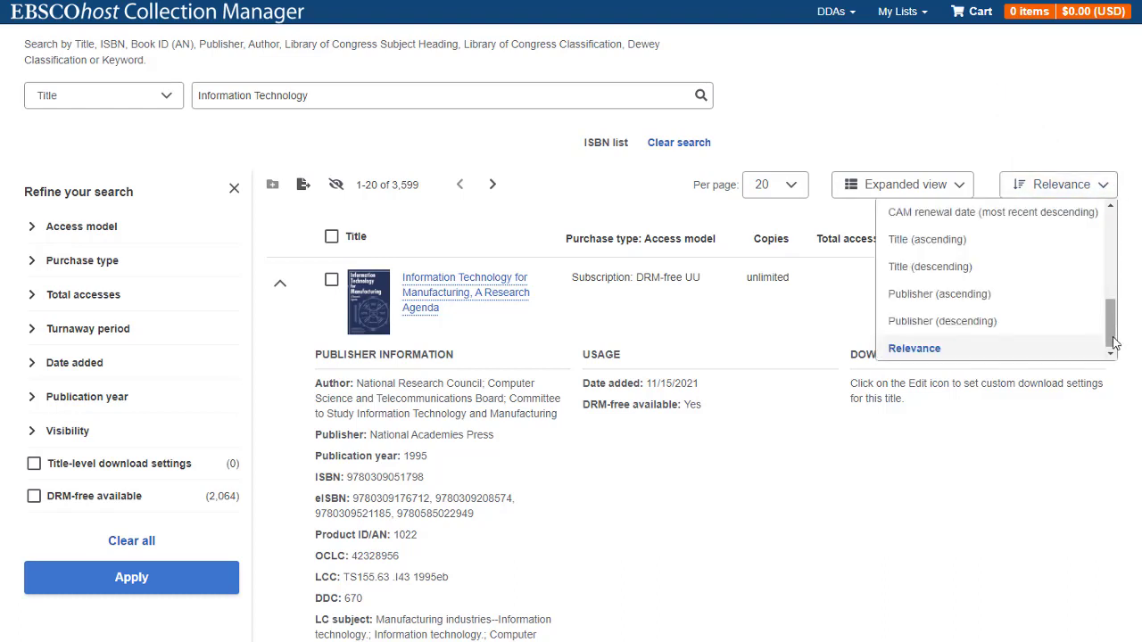
pyautogui.moveTo(1113, 344); pyautogui.dragTo(1111, 246)
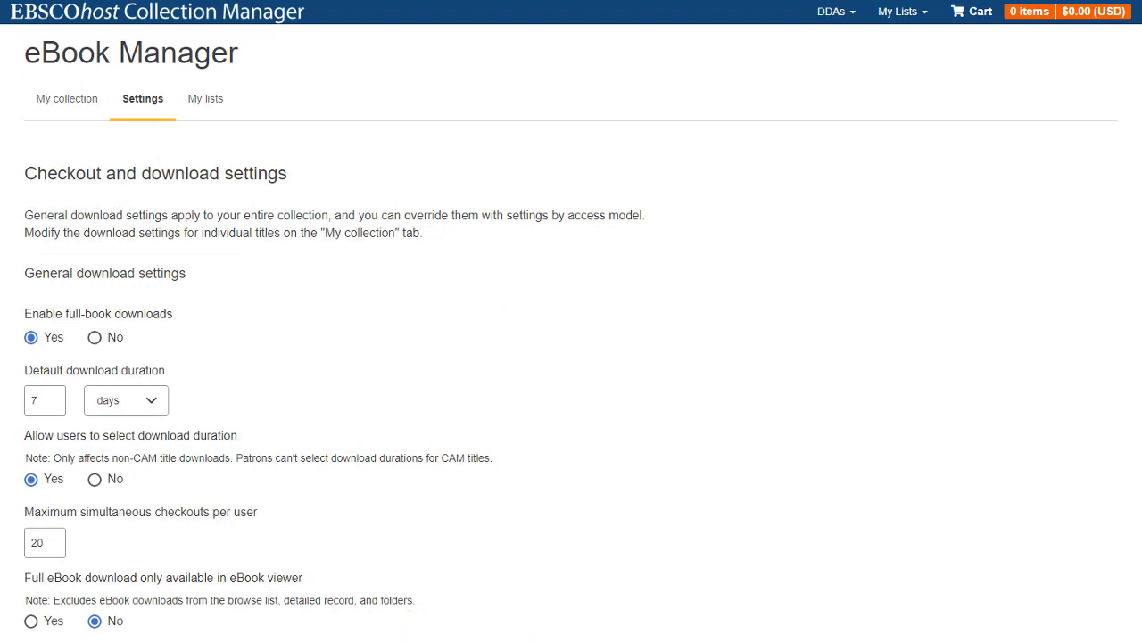
# Step: Scroll through the checkout and download settings sections for each access model
pyautogui.scroll(-2, 571, 357)
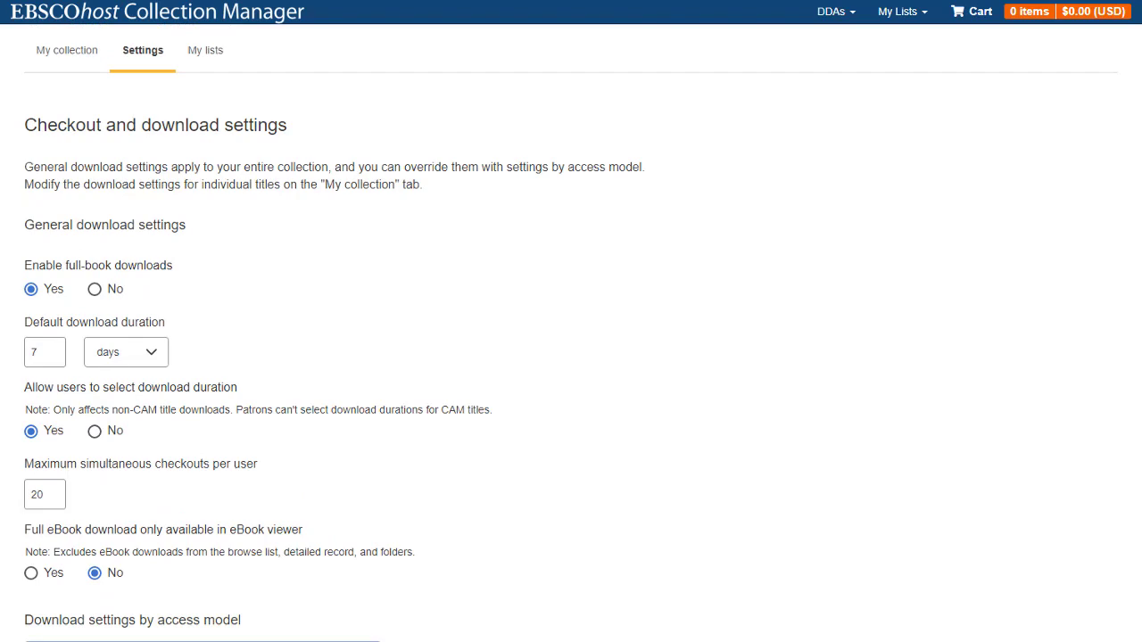
pyautogui.scroll(-3, 571, 333)
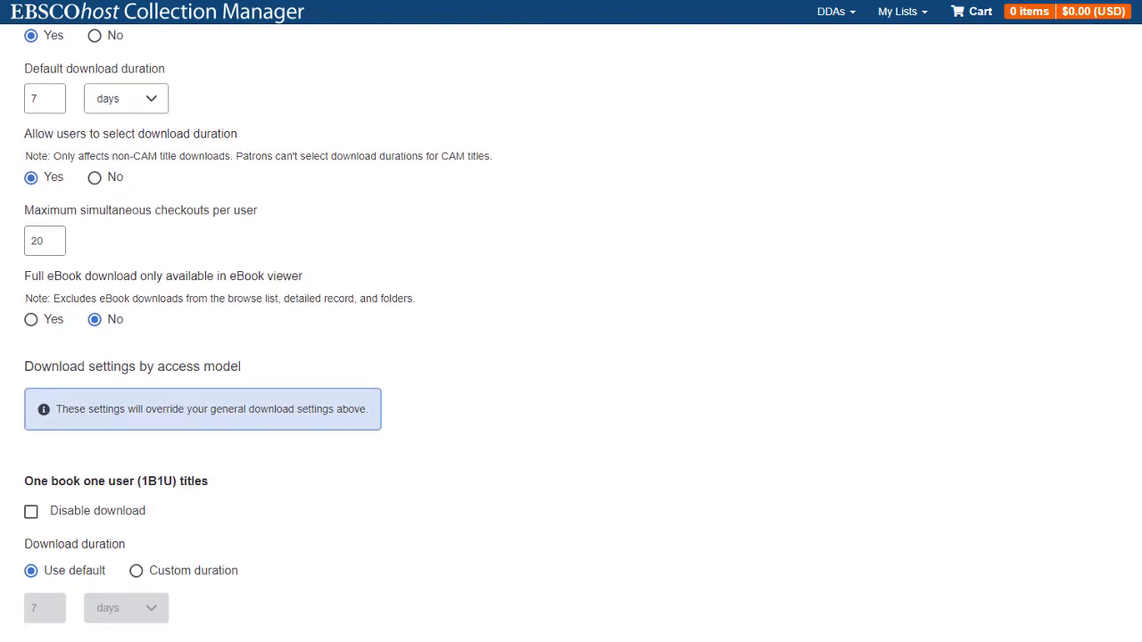
pyautogui.scroll(-2, 571, 333)
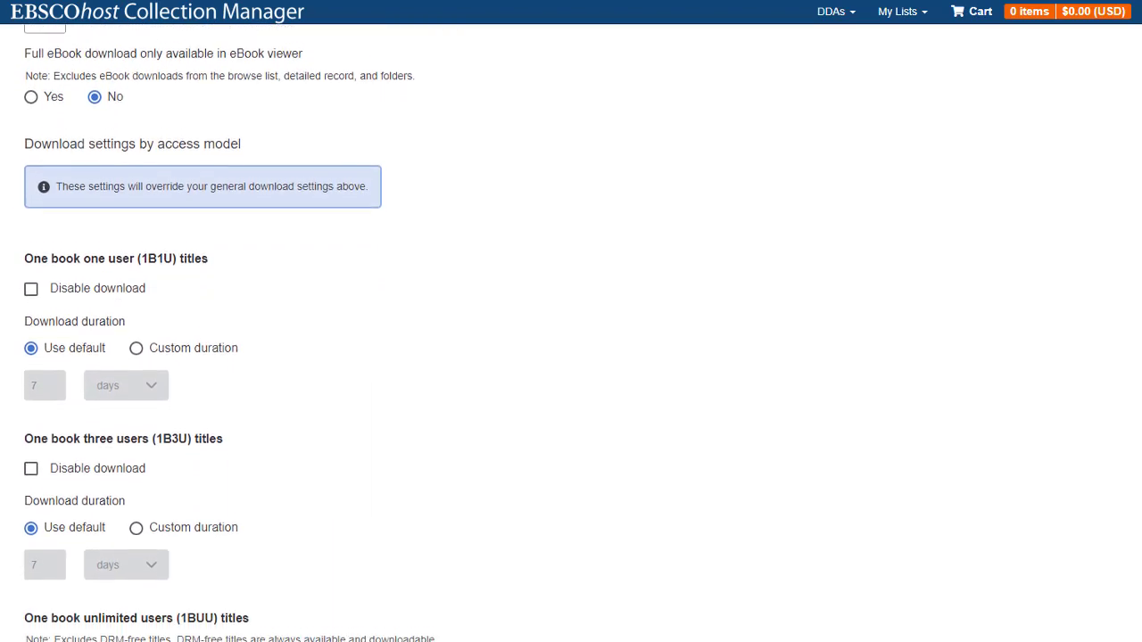
pyautogui.scroll(-2, 571, 333)
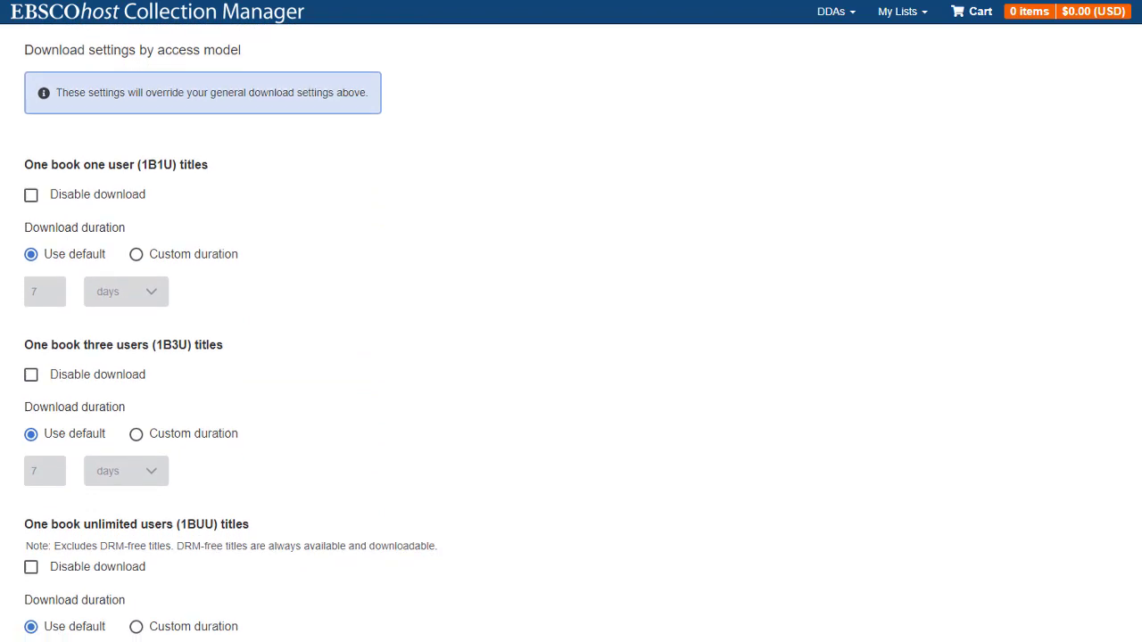
pyautogui.scroll(-3, 1136, 416)
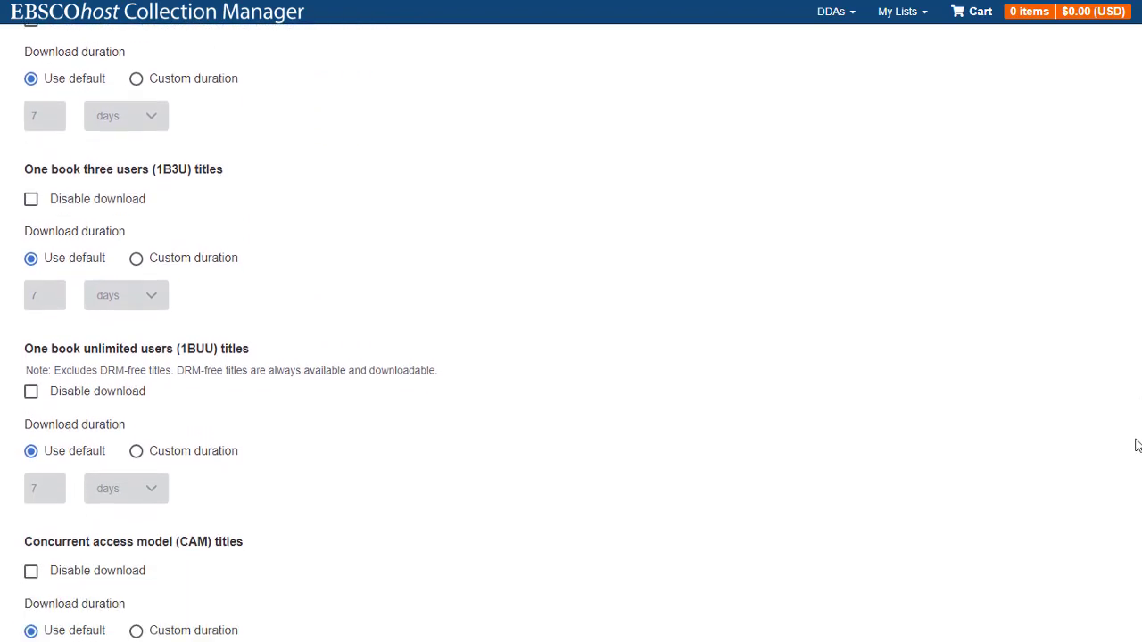
pyautogui.scroll(-2, 1135, 499)
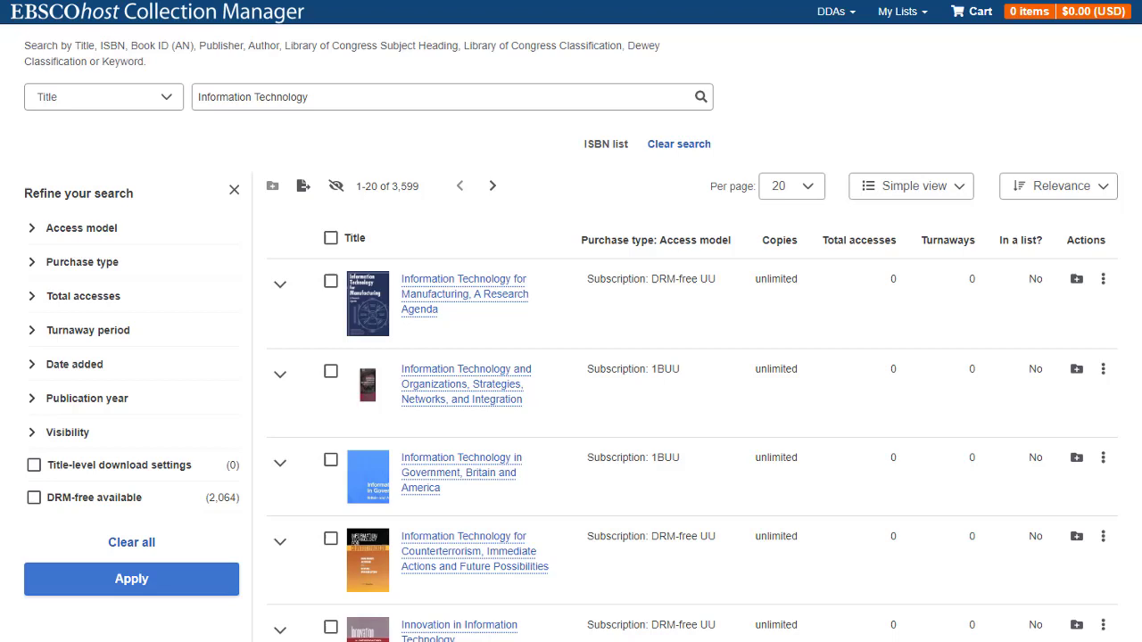
# Step: Open Edit download settings from the second result's More tools menu
pyautogui.click(1103, 373)
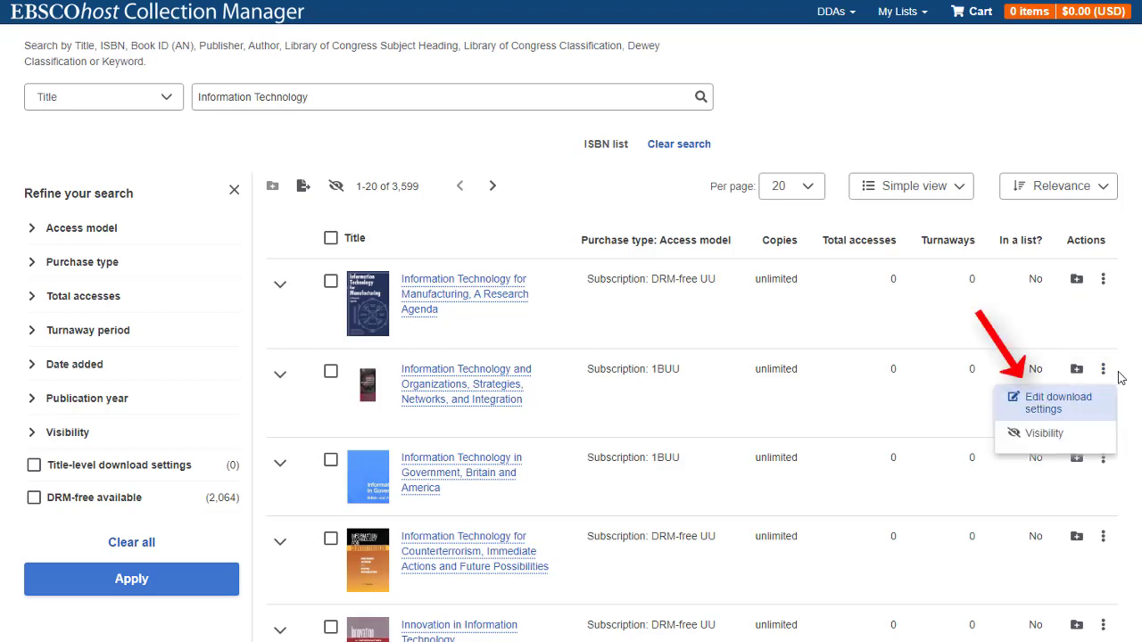
pyautogui.click(1051, 407)
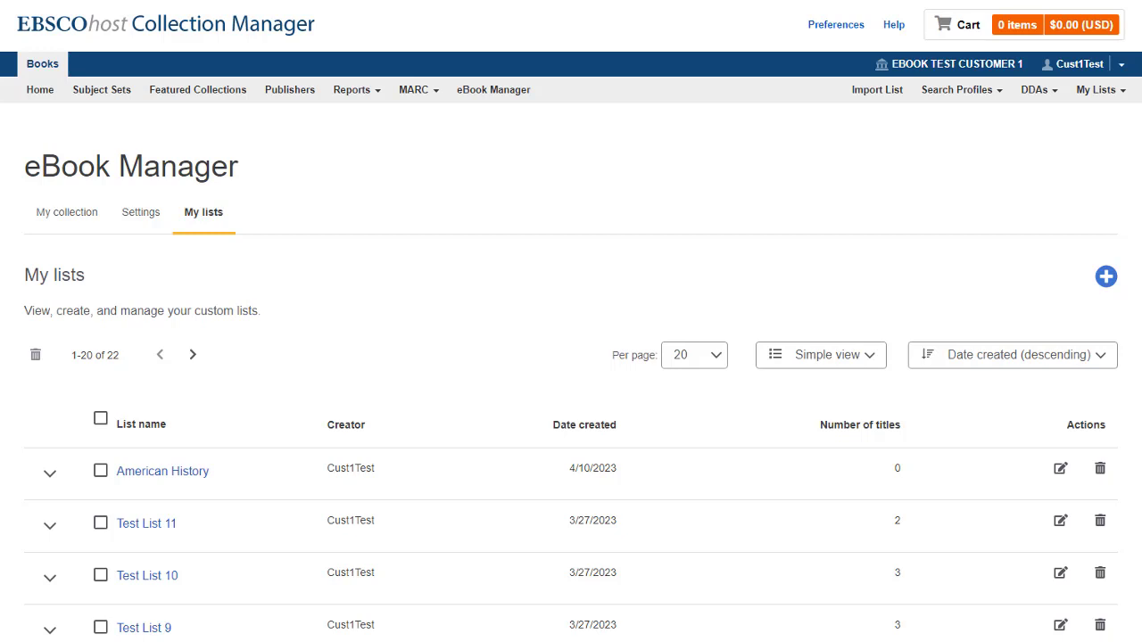
# Step: Bring up the Create list dialog for a new custom list
pyautogui.click(1105, 277)
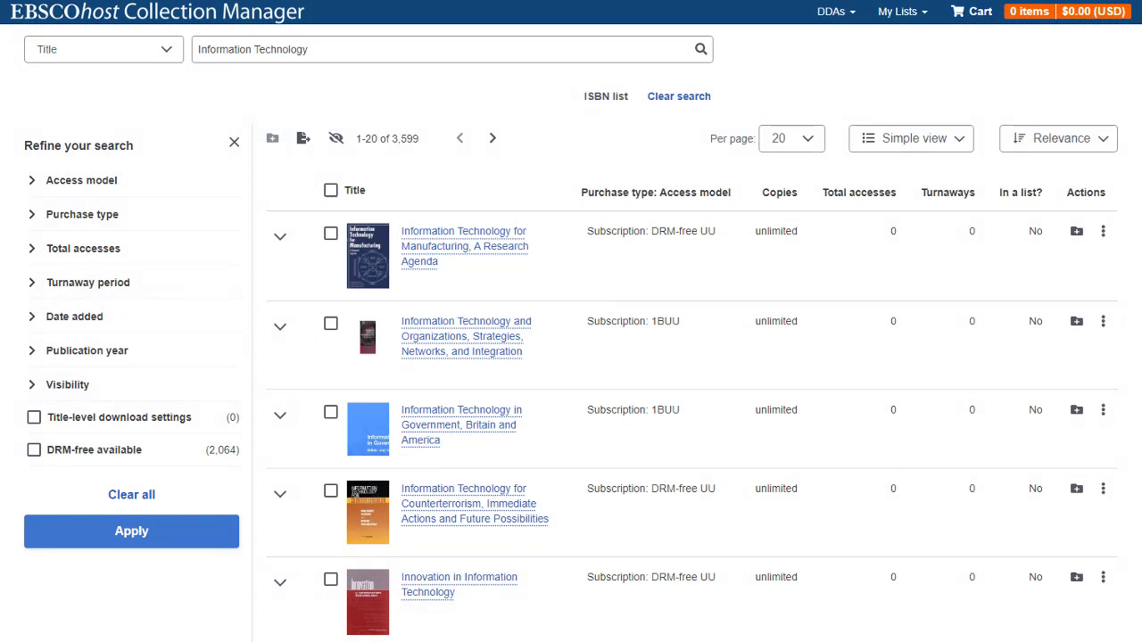
# Step: Add the first result title to the existing Information Technology list
pyautogui.click(1077, 234)
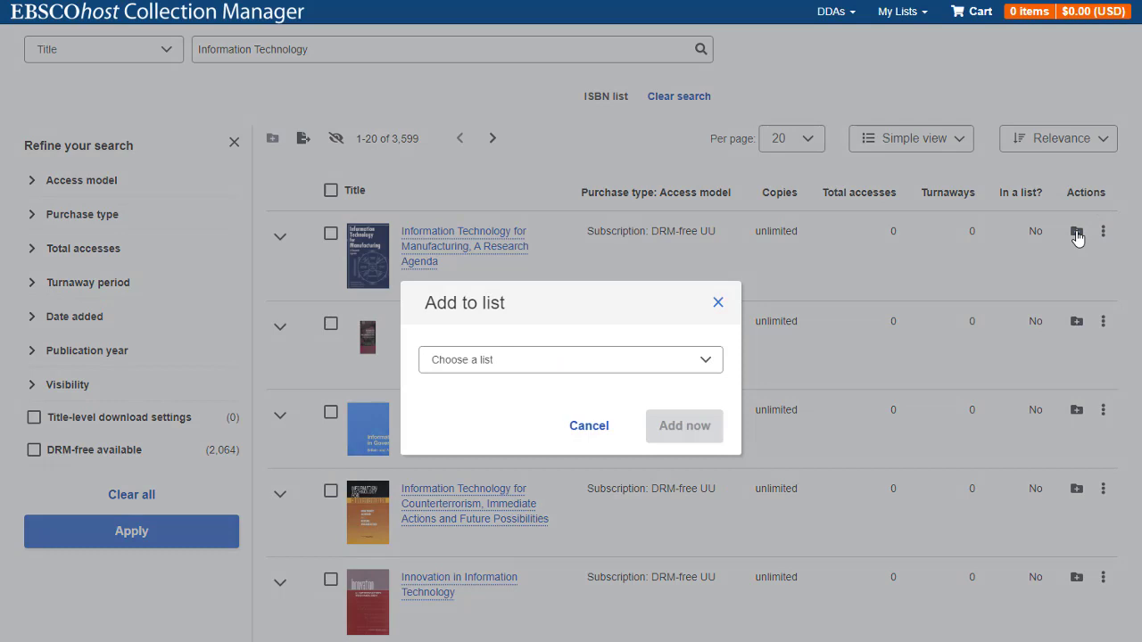
pyautogui.click(715, 363)
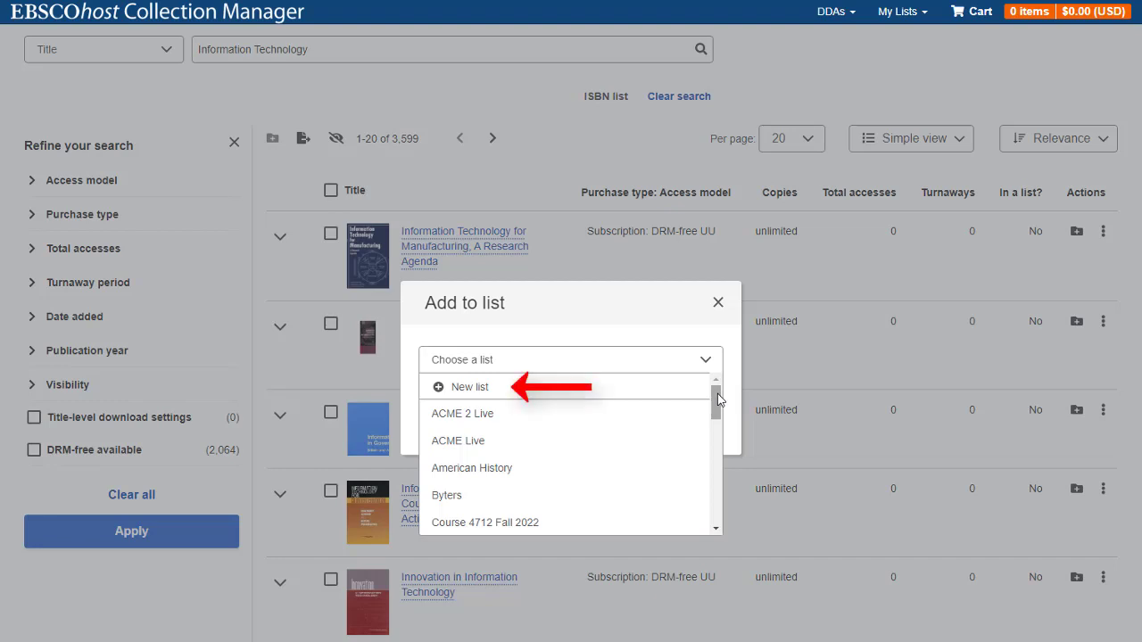
pyautogui.moveTo(716, 406); pyautogui.dragTo(717, 433)
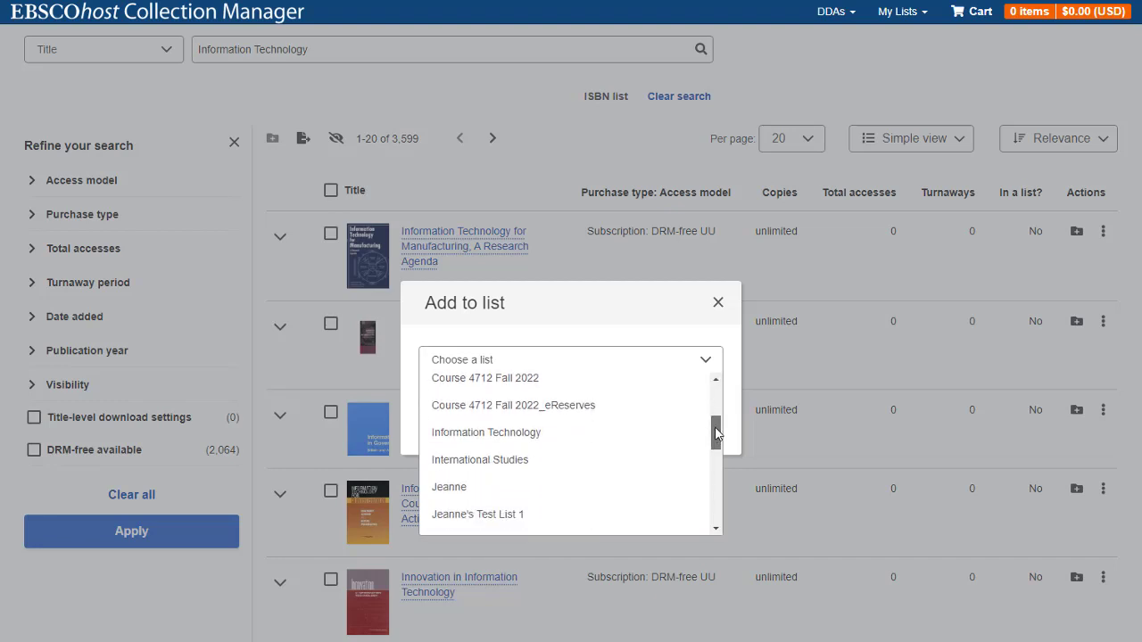
pyautogui.click(530, 435)
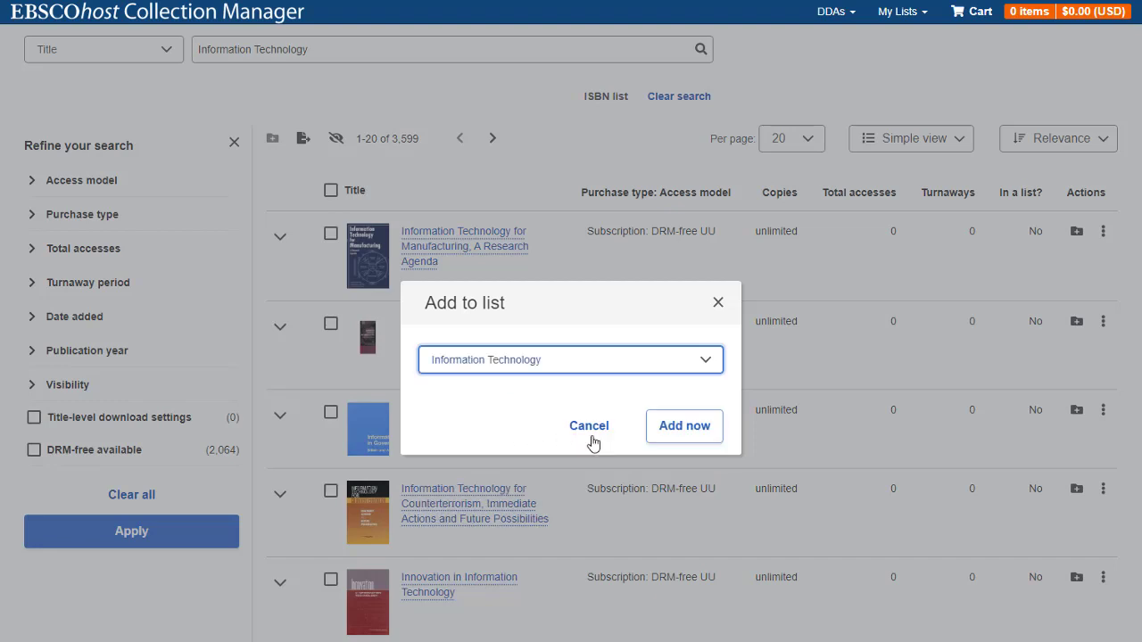
pyautogui.click(688, 431)
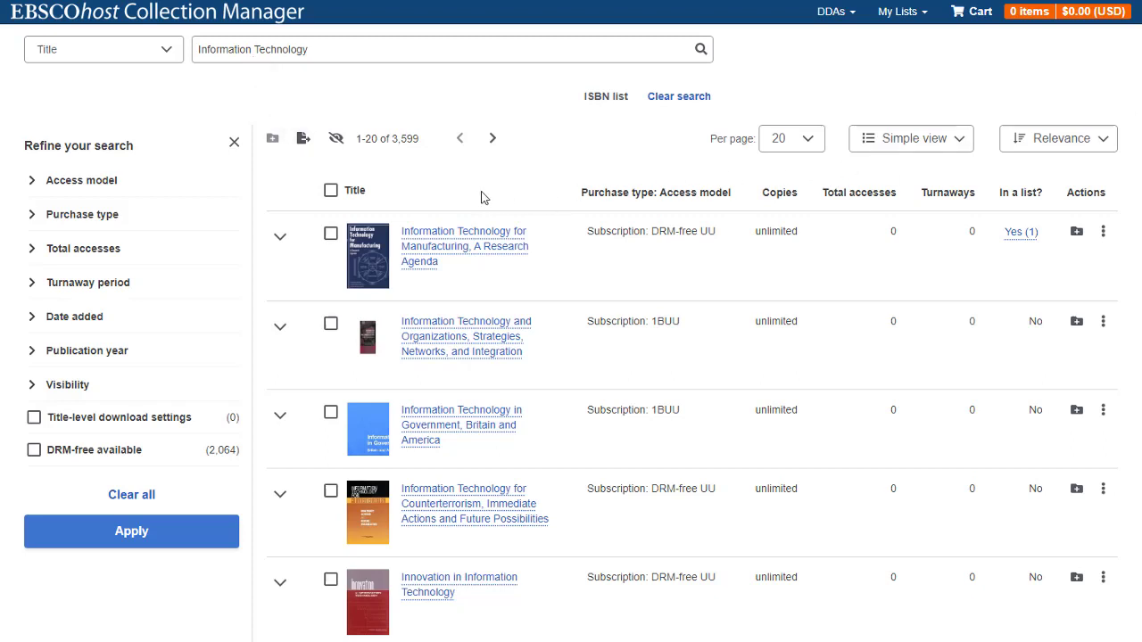
pyautogui.click(330, 233)
pyautogui.click(330, 323)
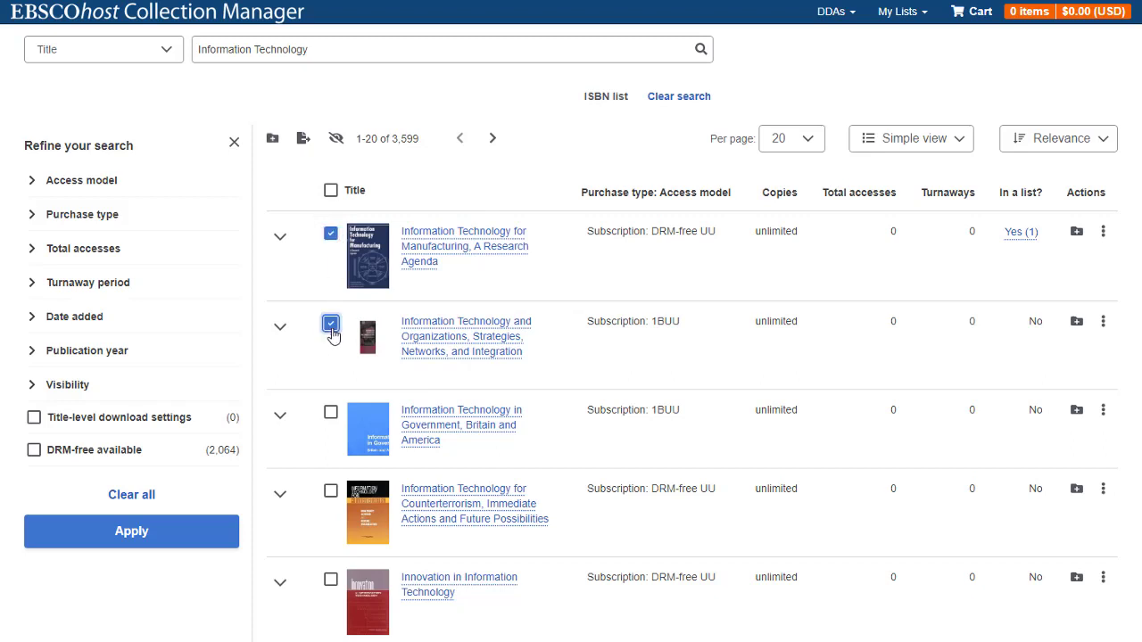
pyautogui.click(330, 412)
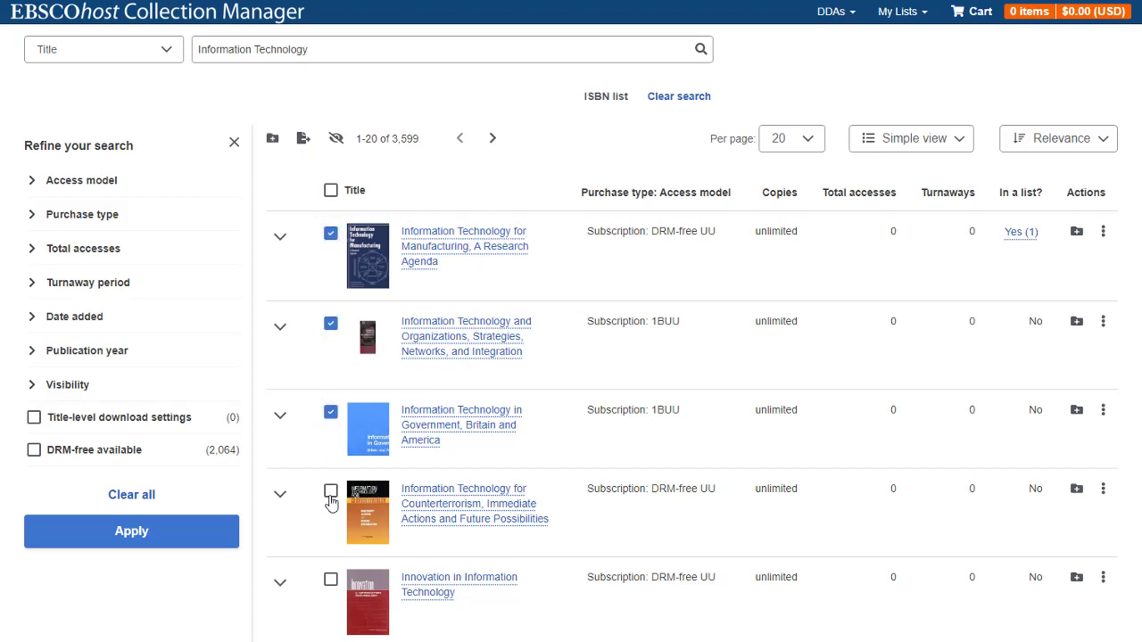
pyautogui.click(330, 491)
pyautogui.click(303, 140)
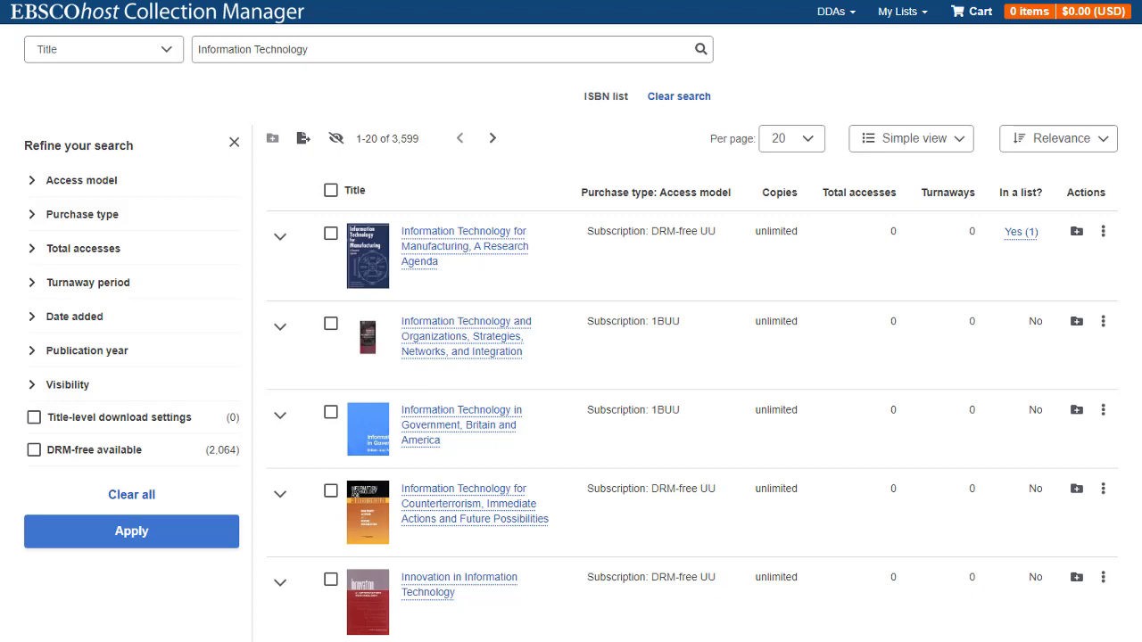
pyautogui.click(1103, 322)
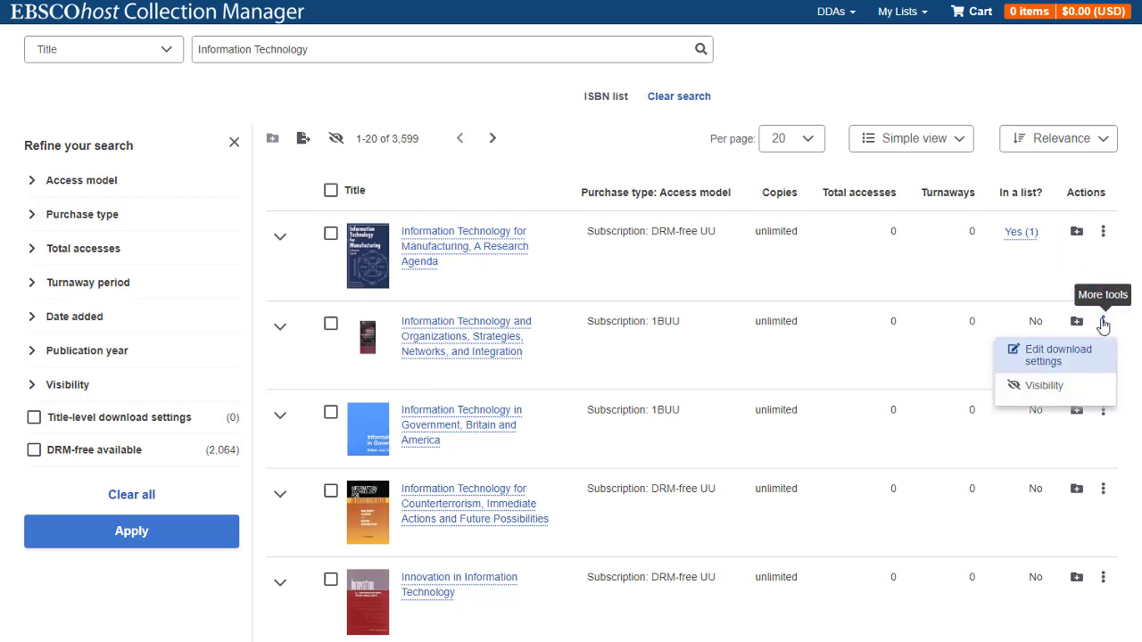
pyautogui.click(1043, 386)
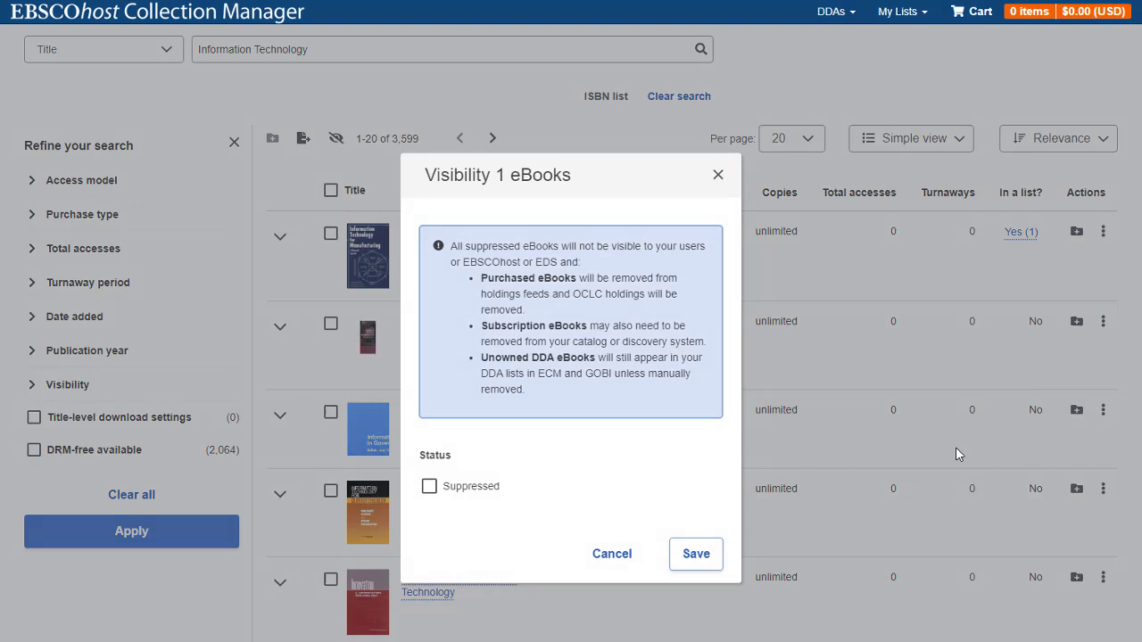
pyautogui.click(430, 487)
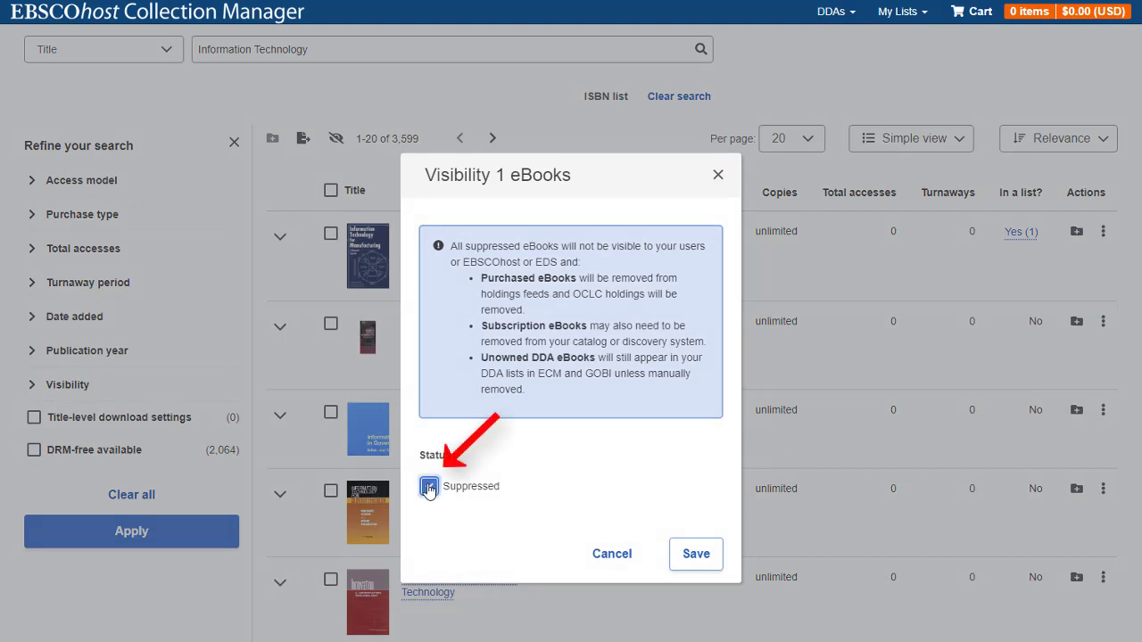
pyautogui.click(692, 554)
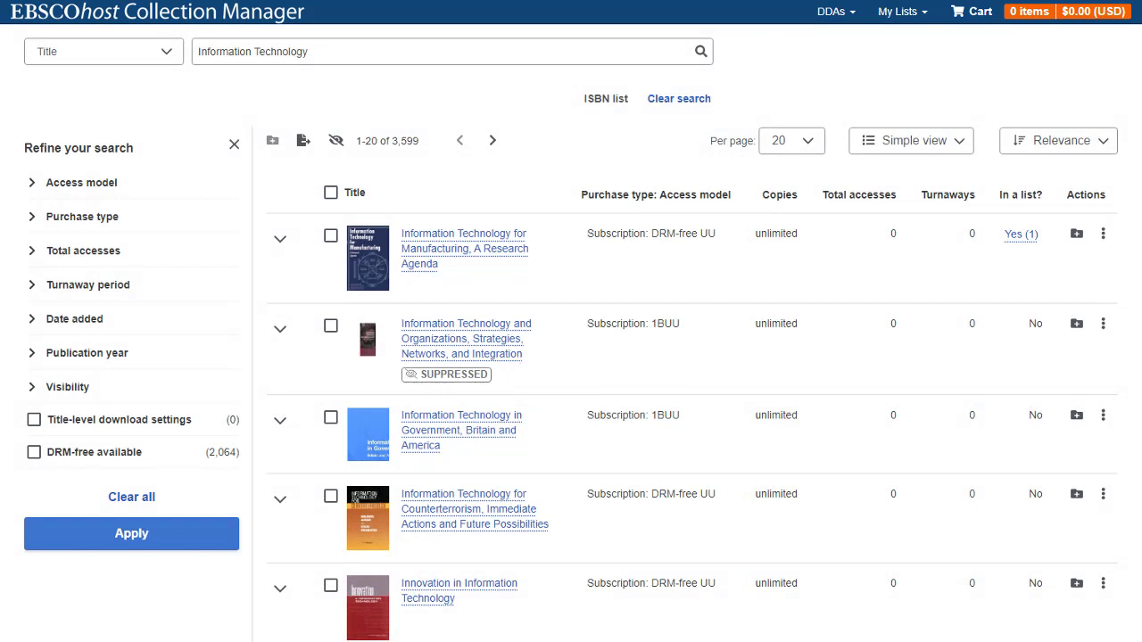
pyautogui.click(1103, 328)
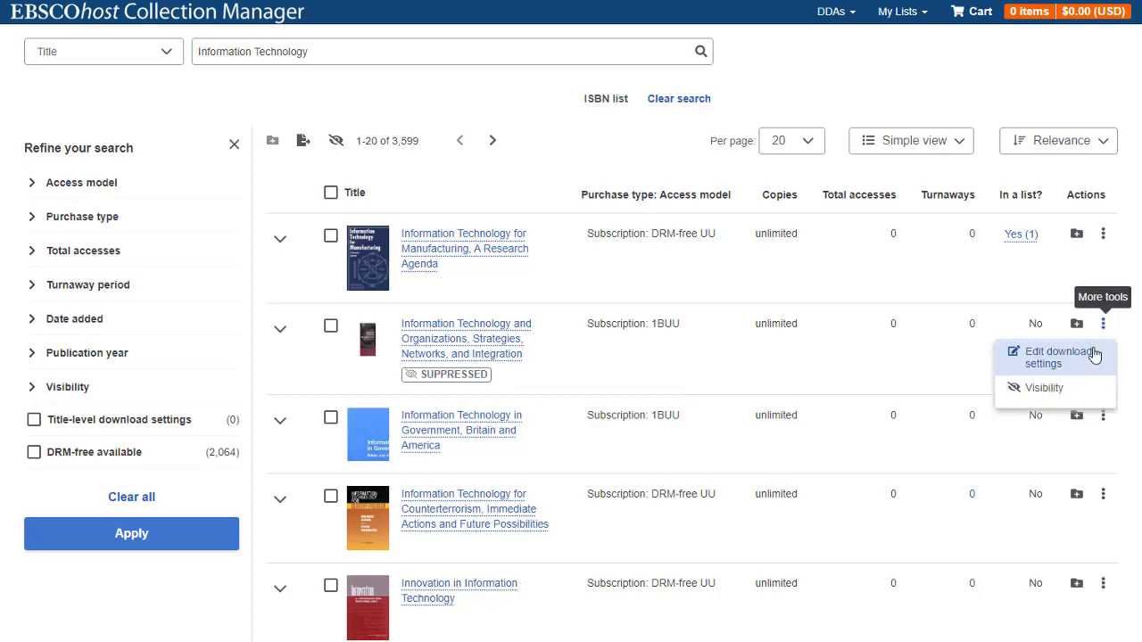
pyautogui.click(1050, 393)
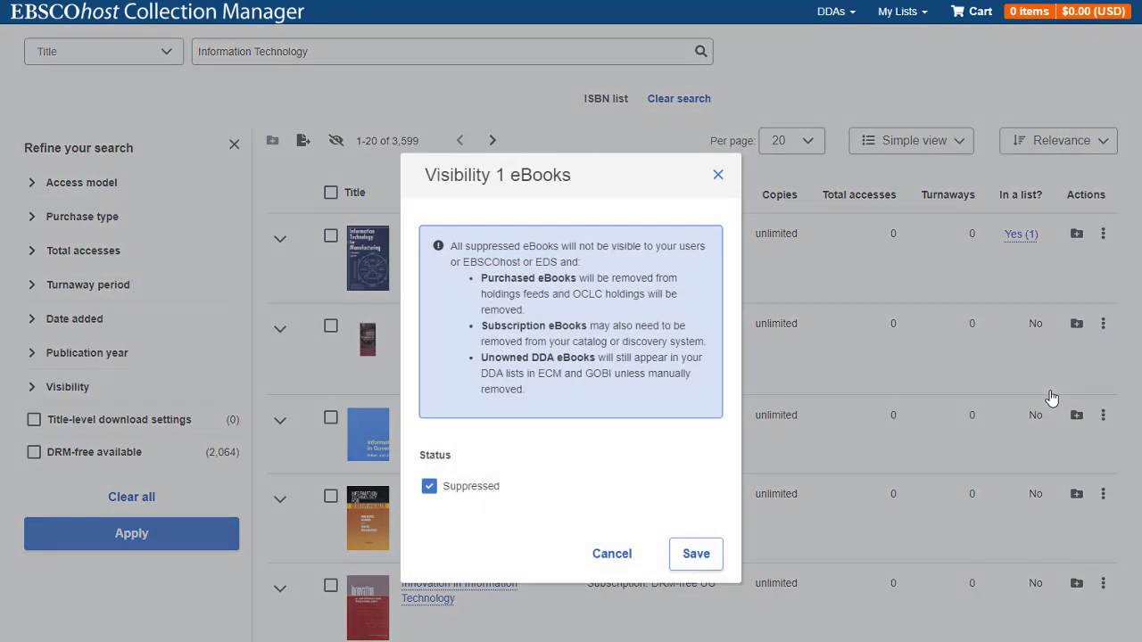
pyautogui.click(430, 491)
pyautogui.click(694, 555)
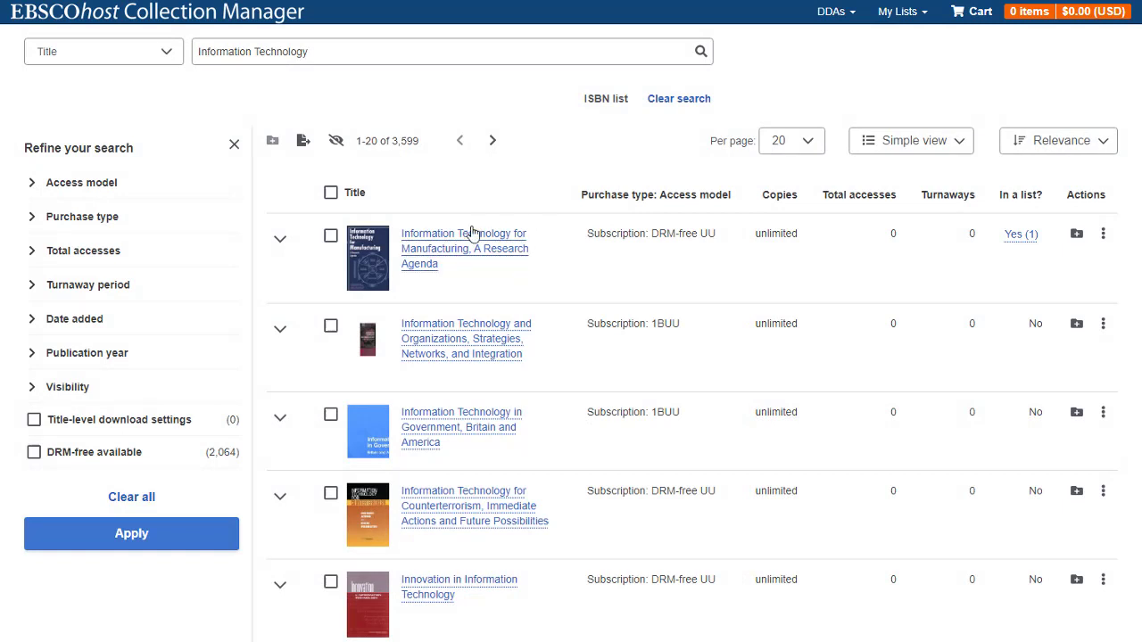
# Step: Select results 1, 3 and 4 and save their visibility as Suppressed
pyautogui.click(330, 237)
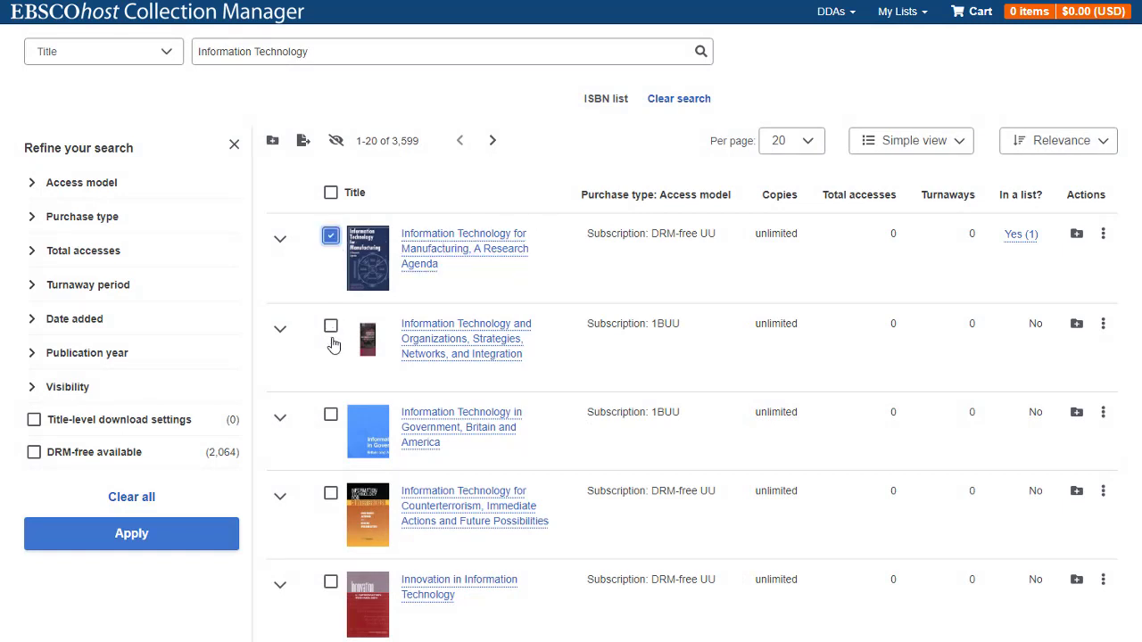
pyautogui.click(330, 415)
pyautogui.click(331, 495)
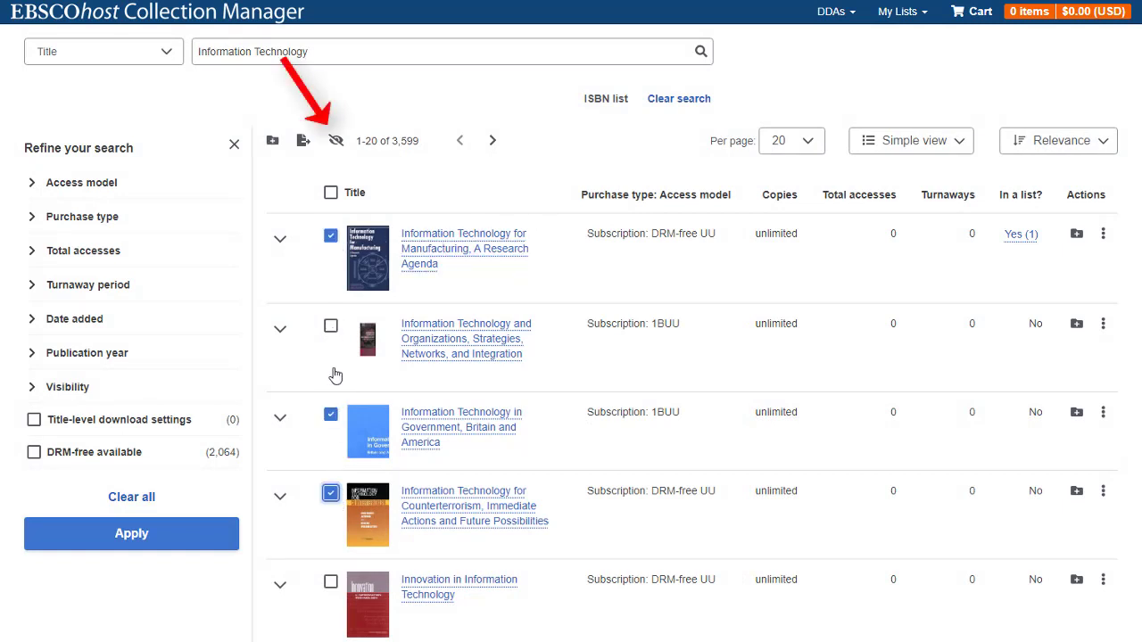
pyautogui.click(336, 142)
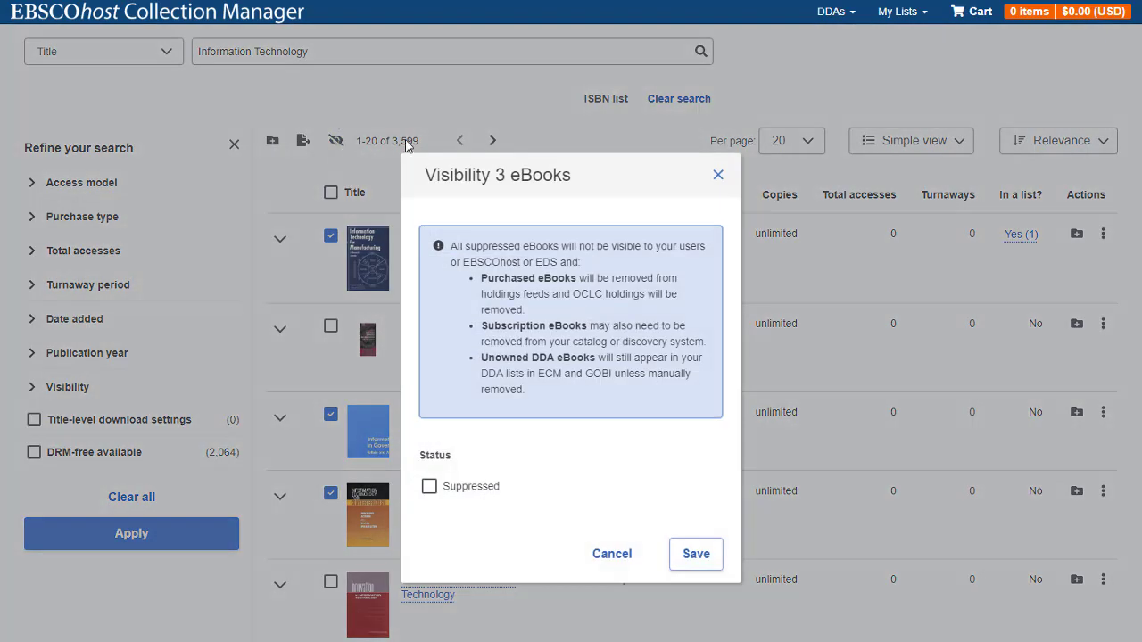
pyautogui.click(429, 486)
pyautogui.click(691, 554)
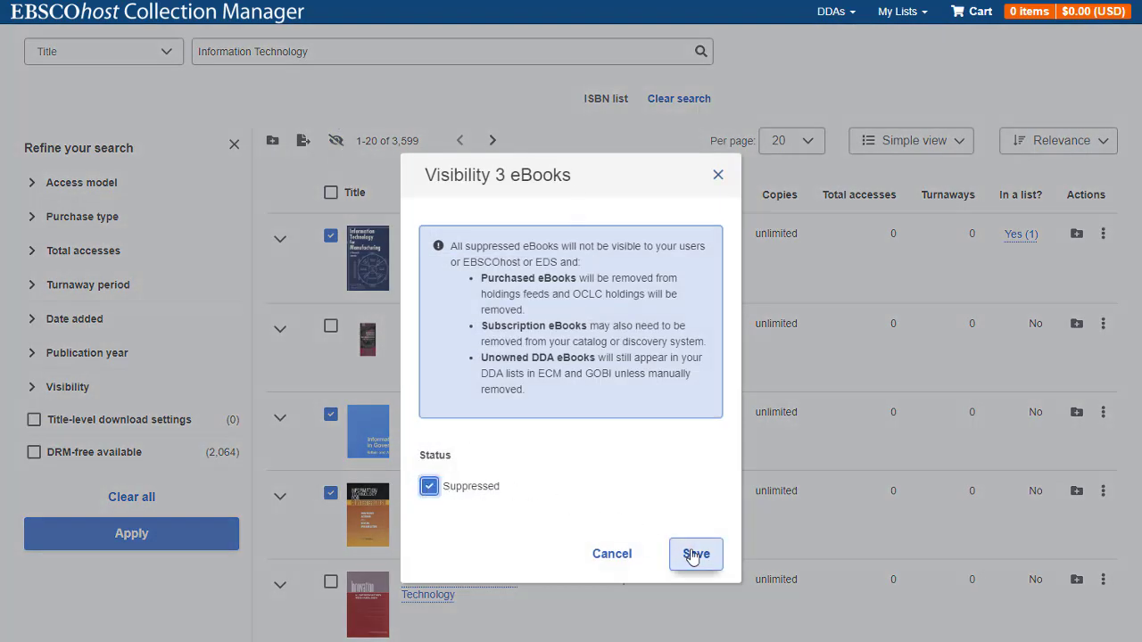